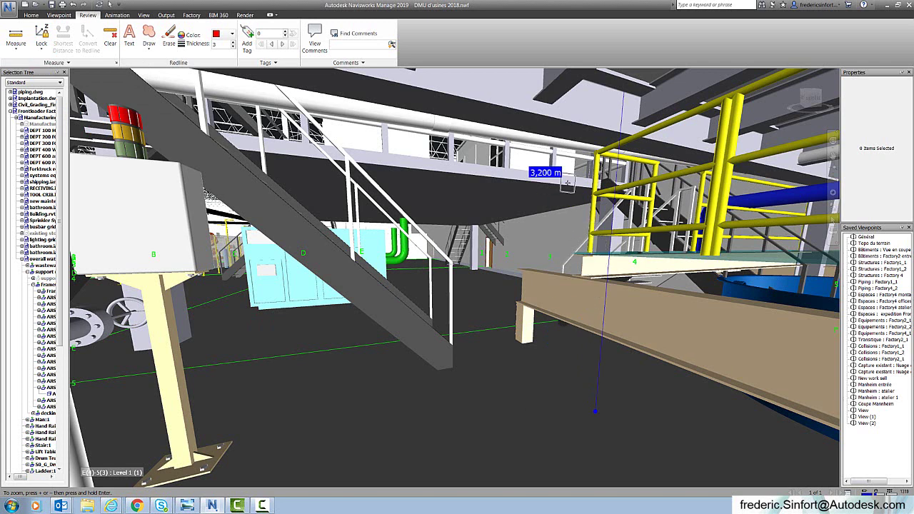
# Step: Finish the vertical measurement from the floor up to the overhead structure and convert it to a redline
pyautogui.click(554, 106)
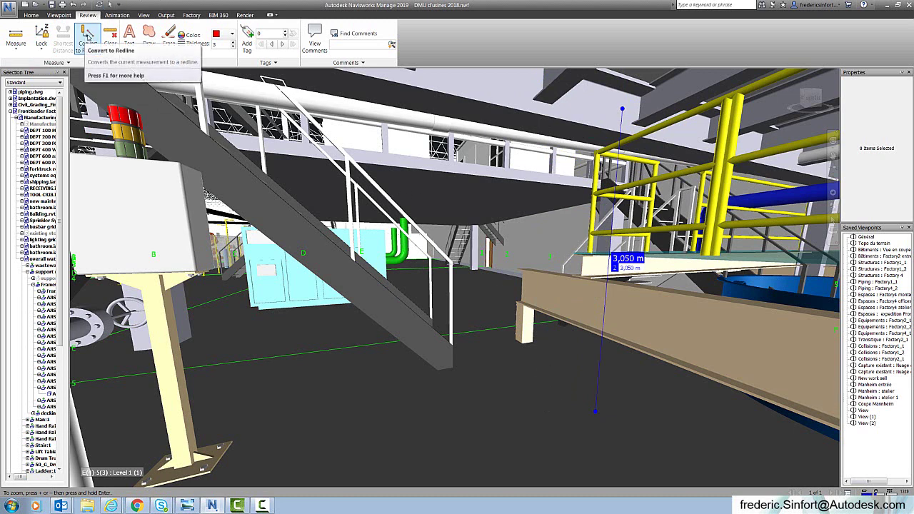
pyautogui.click(87, 36)
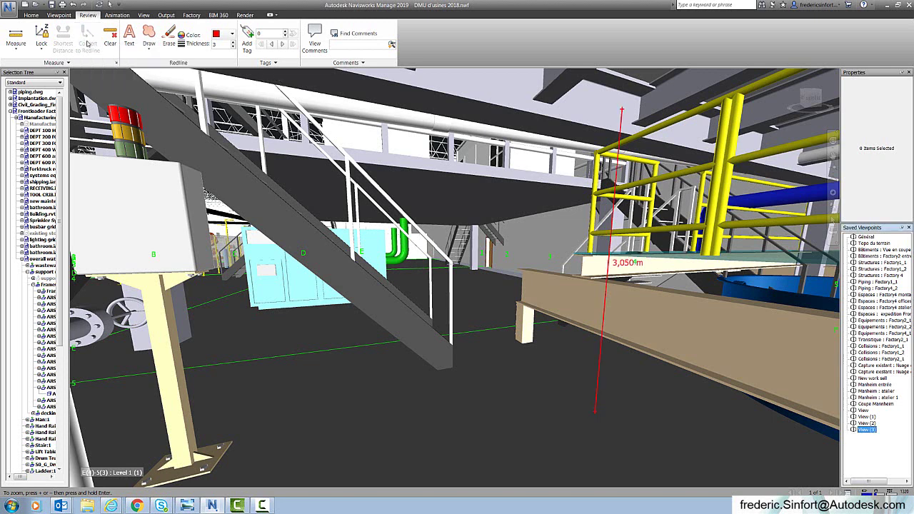
# Step: Measure the distance from the cream post to the tan beam with measuring locked to the X axis
pyautogui.click(41, 44)
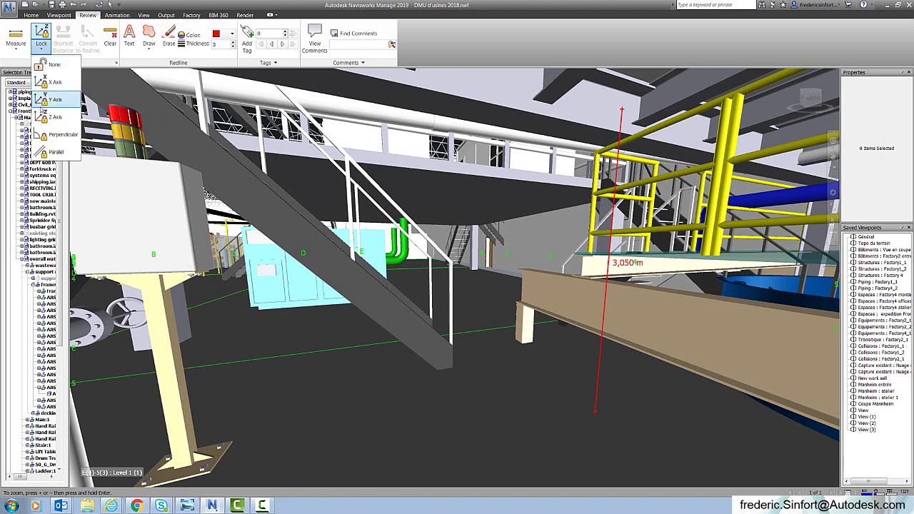
pyautogui.click(48, 96)
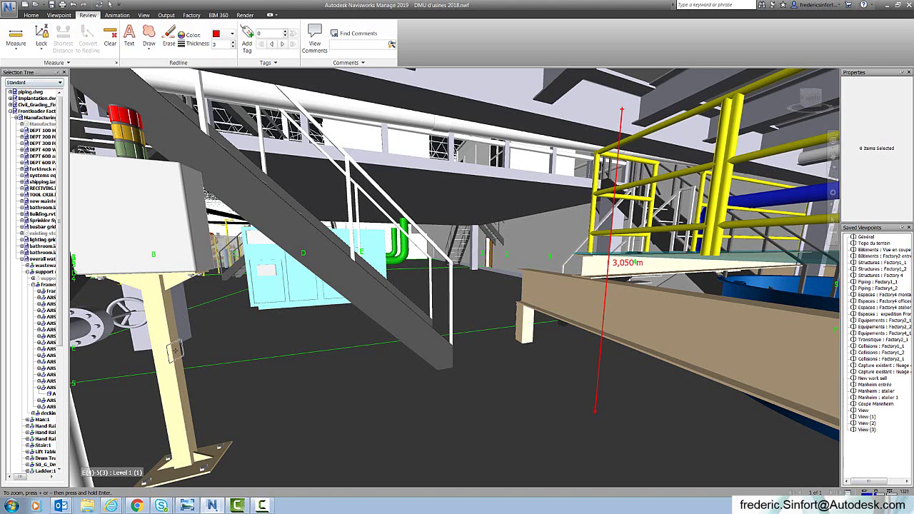
pyautogui.click(174, 350)
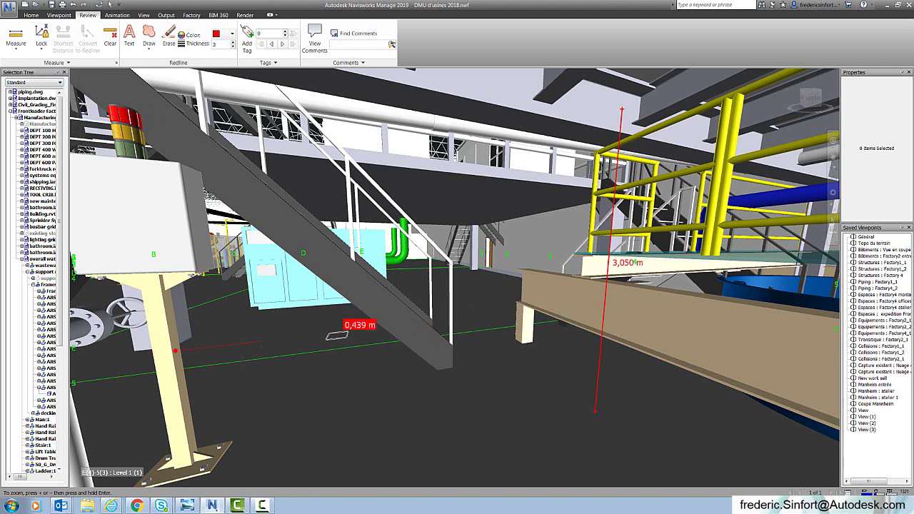
pyautogui.click(583, 307)
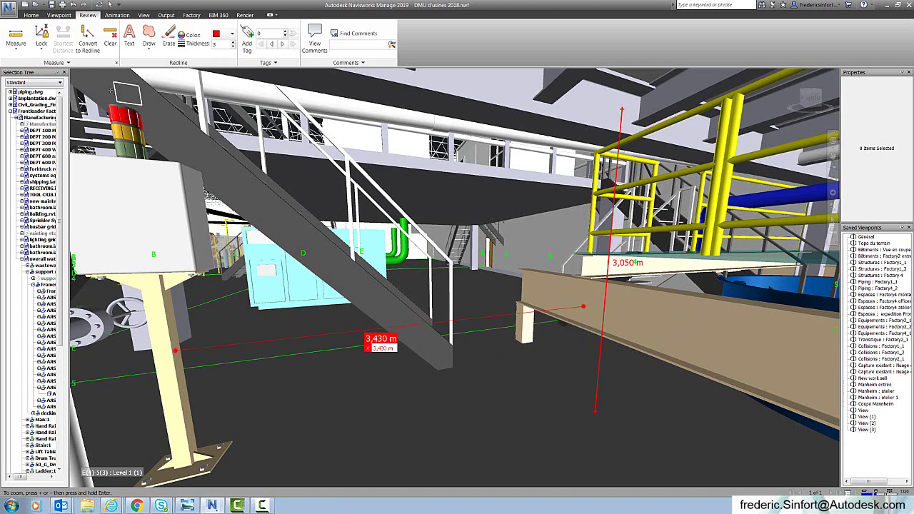
# Step: Turn off the measuring lock and measure directly from the cream post to the tan beam
pyautogui.click(41, 47)
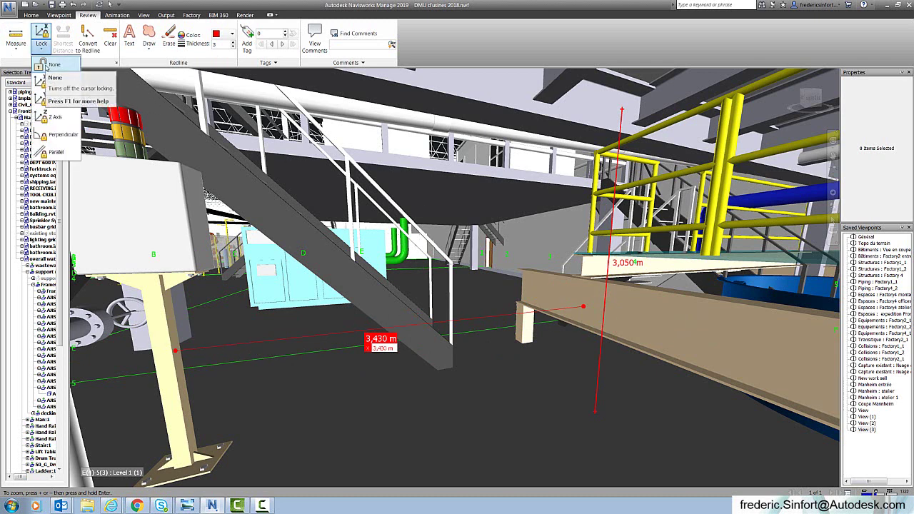
pyautogui.click(49, 65)
pyautogui.click(40, 47)
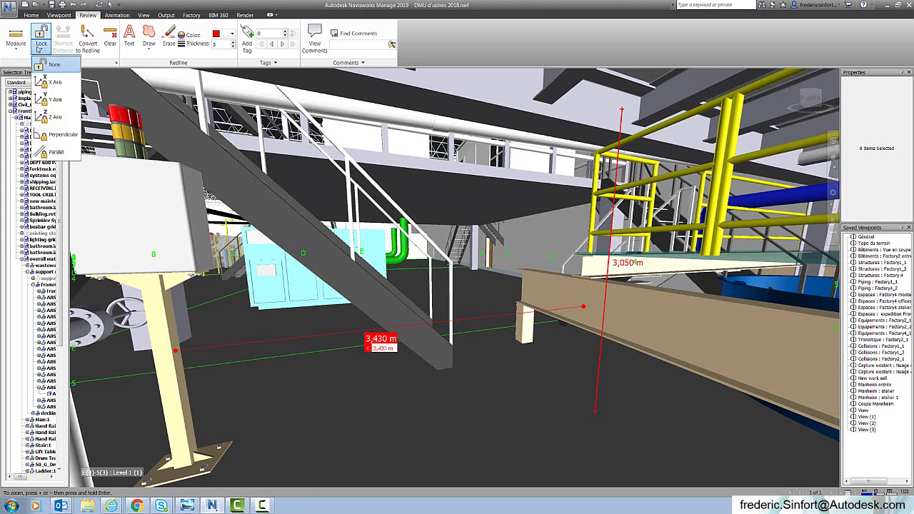
pyautogui.click(40, 51)
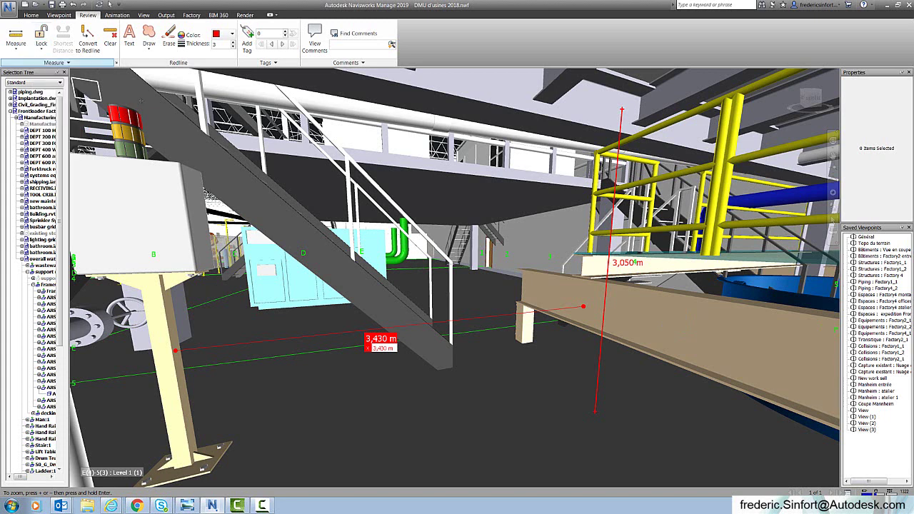
pyautogui.click(172, 325)
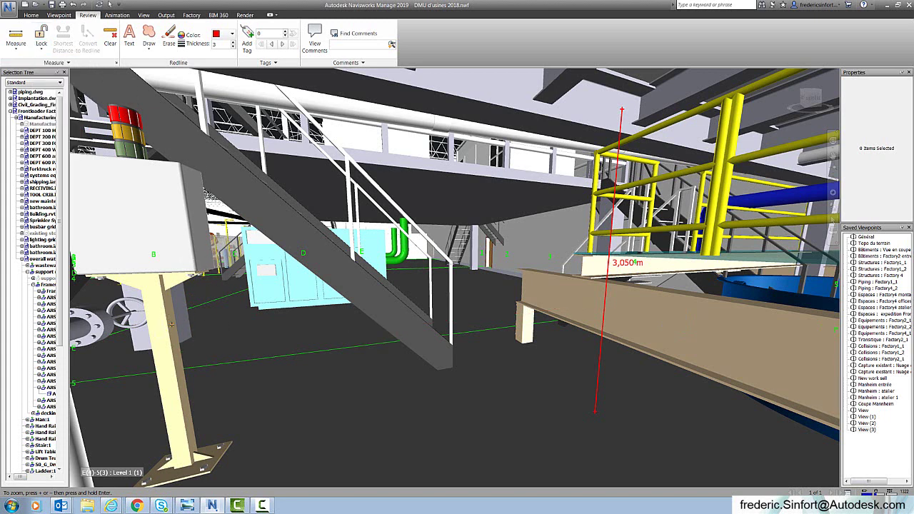
pyautogui.click(540, 290)
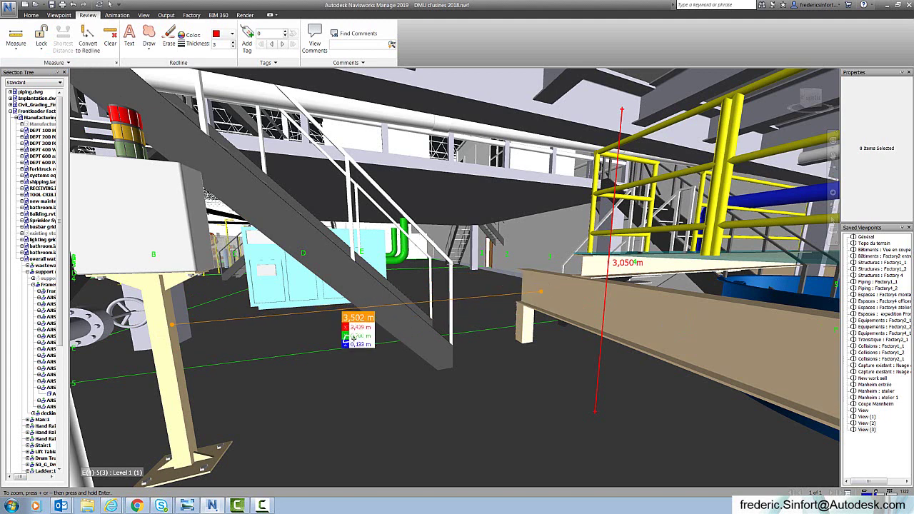
# Step: Measure from the tan beam's face towards the cream post with the Perpendicular lock and convert the measurement to a redline
pyautogui.click(49, 48)
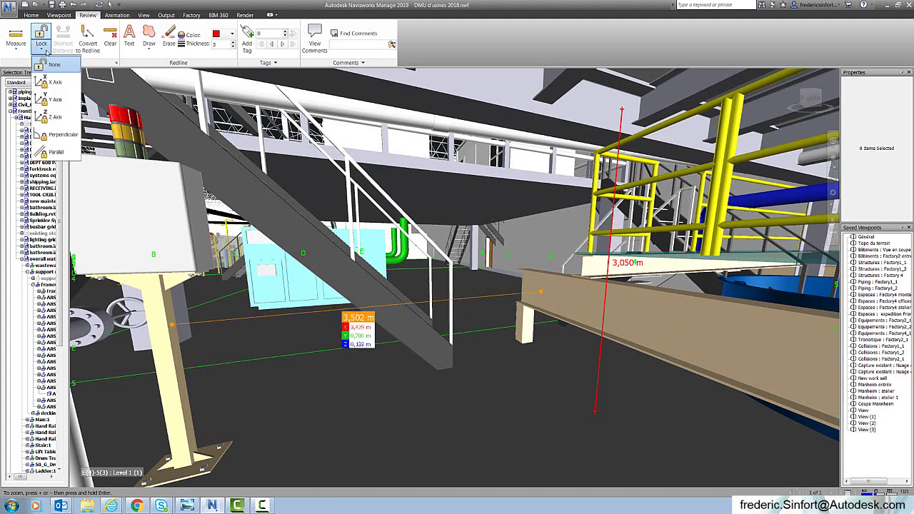
pyautogui.click(60, 136)
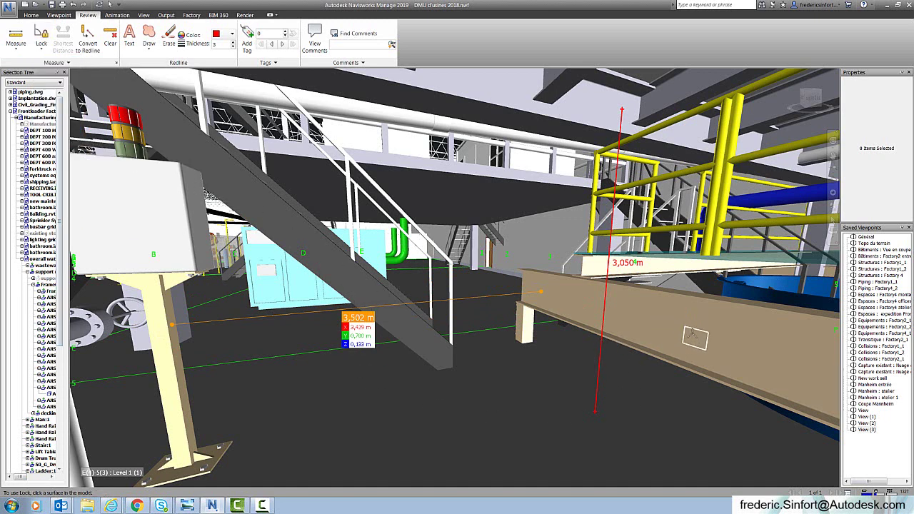
pyautogui.rightClick(677, 328)
pyautogui.click(574, 302)
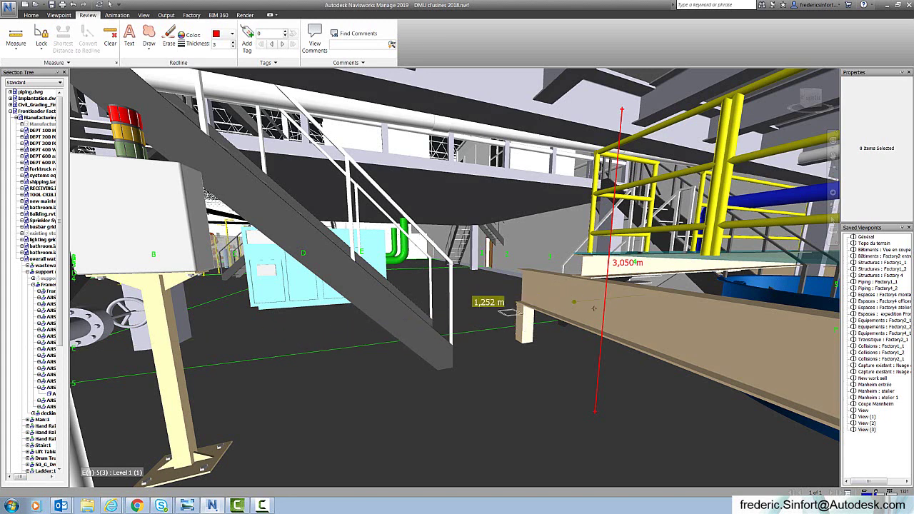
pyautogui.click(236, 440)
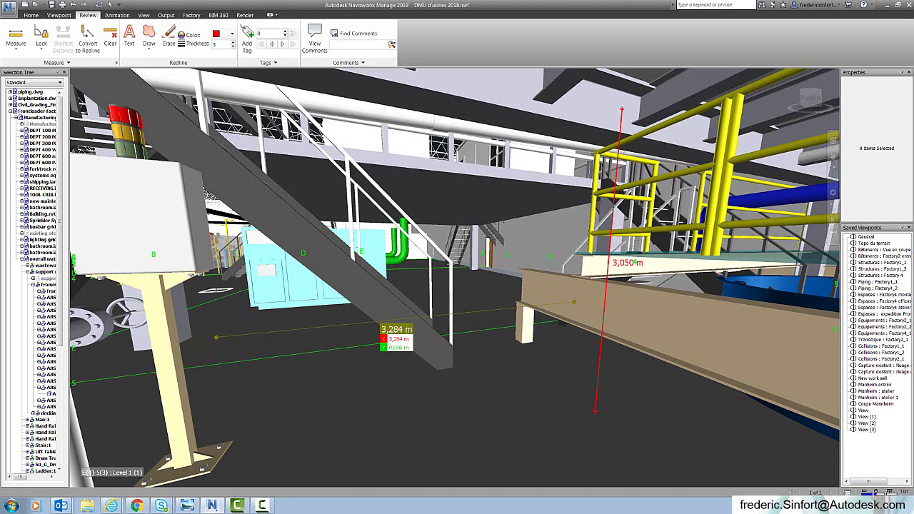
pyautogui.click(89, 48)
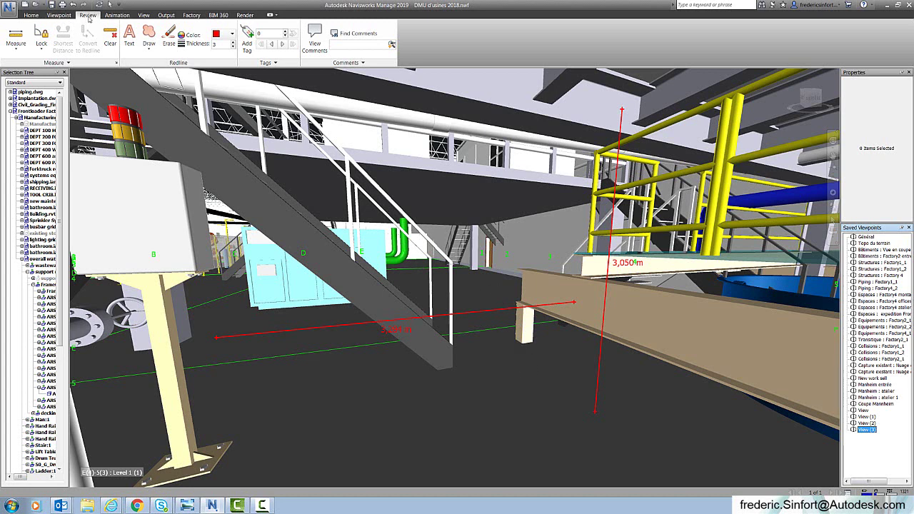
# Step: Select the short support post under the near end of the tan beam
pyautogui.click(88, 17)
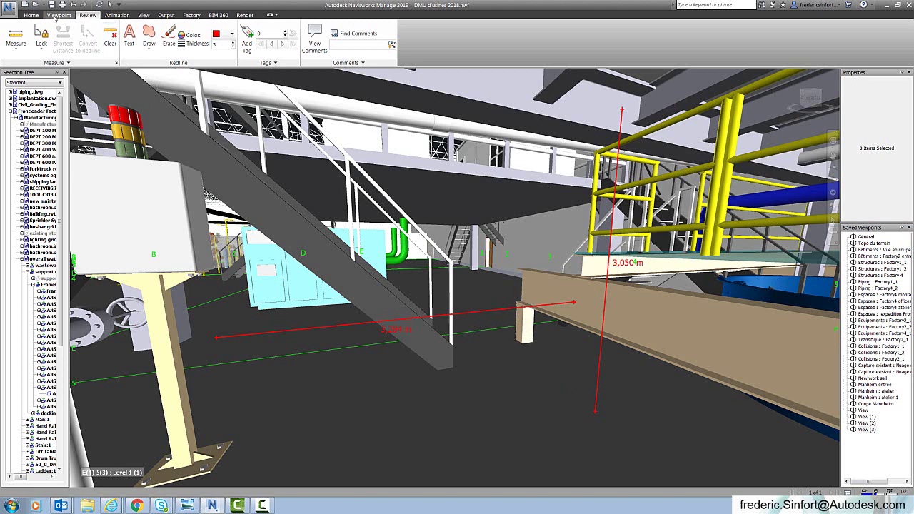
pyautogui.click(30, 15)
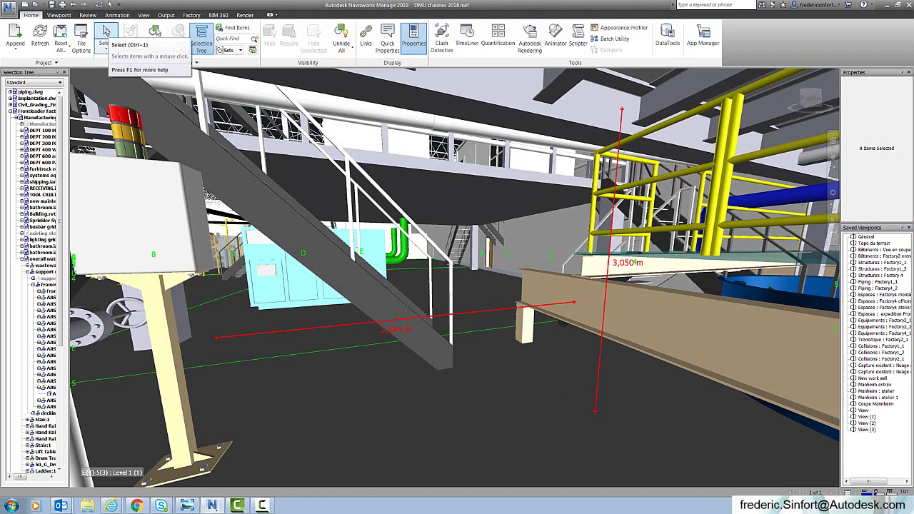
pyautogui.click(107, 34)
pyautogui.click(520, 330)
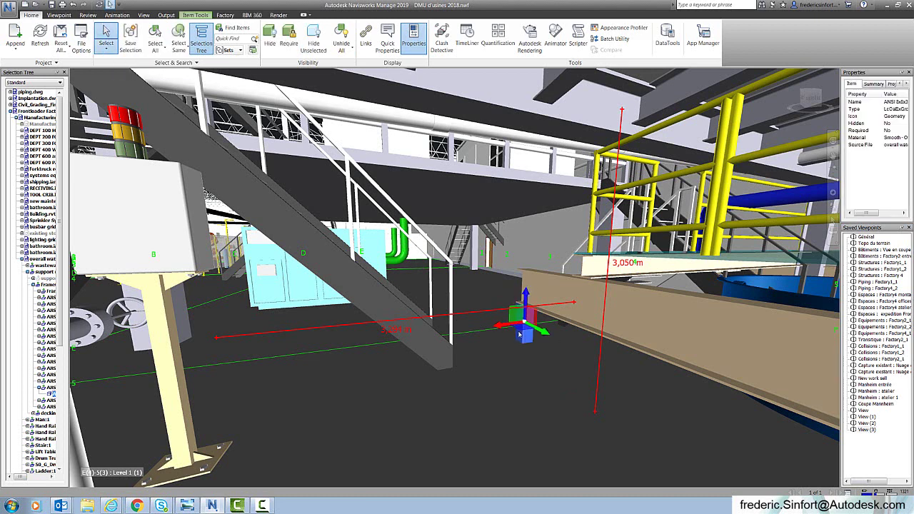
# Step: Try a freehand move of the selected post along the Y axis and reset its transform
pyautogui.moveTo(535, 328); pyautogui.dragTo(570, 393)
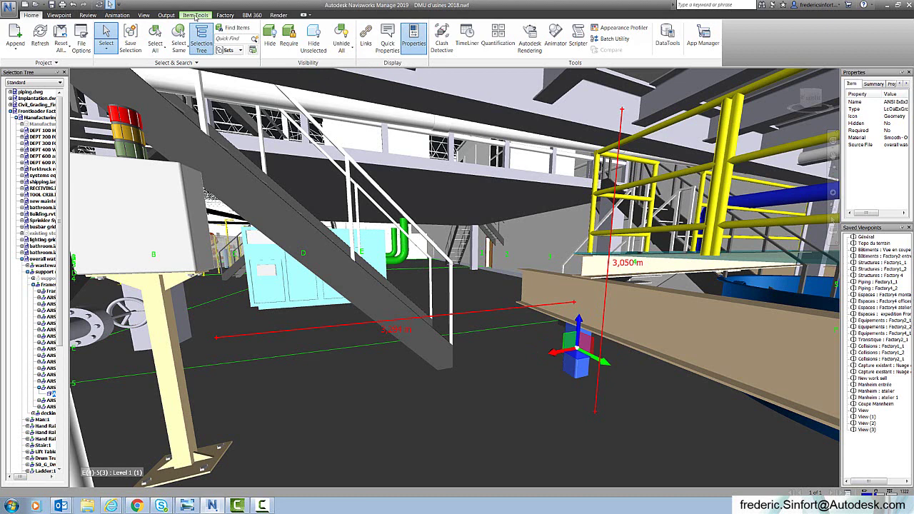
pyautogui.click(194, 16)
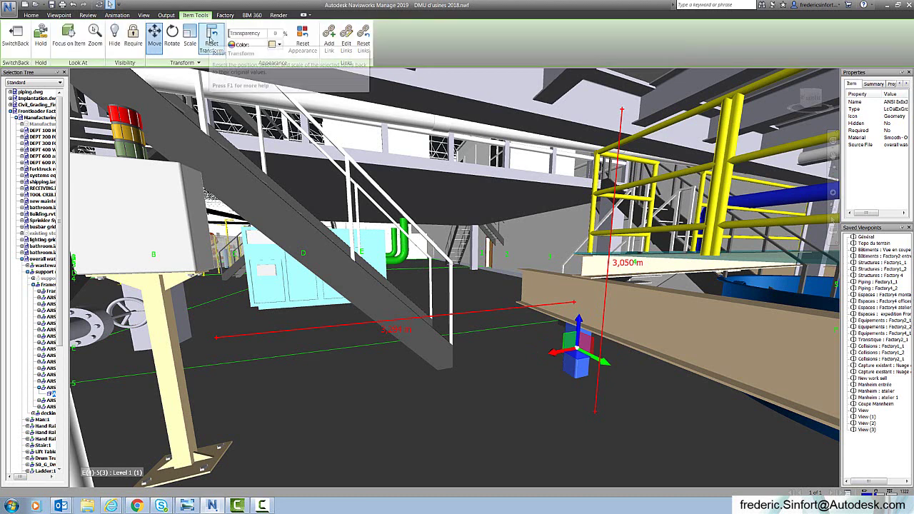
pyautogui.click(211, 38)
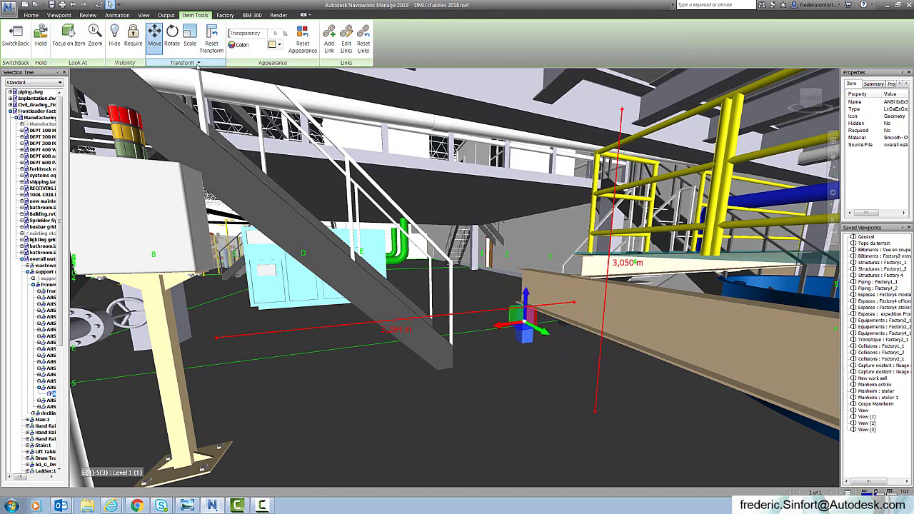
# Step: Set the support post's Y position offset to 1 m
pyautogui.click(198, 63)
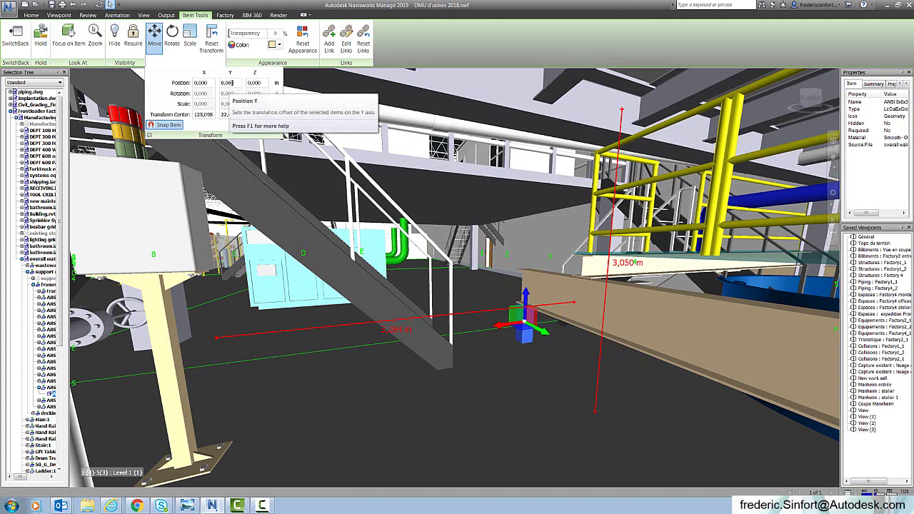
pyautogui.click(237, 83)
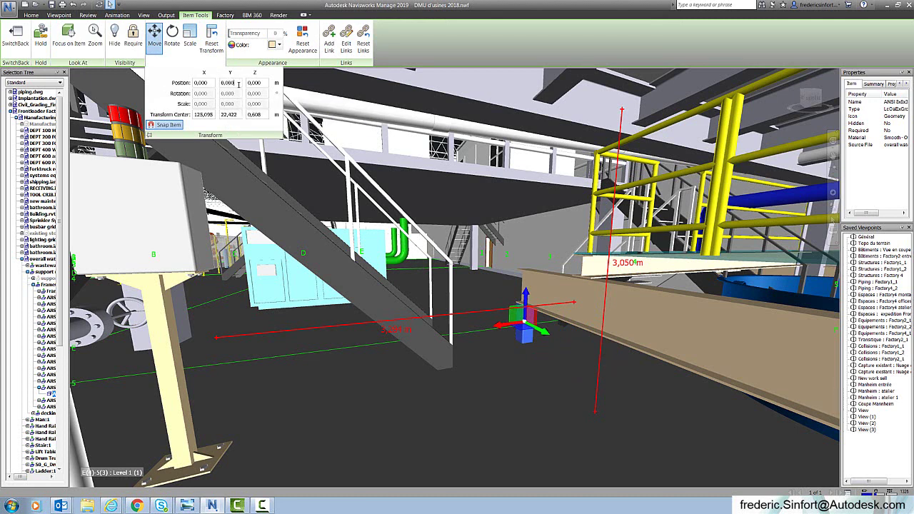
pyautogui.moveTo(238, 82); pyautogui.dragTo(218, 85)
pyautogui.write('1')
pyautogui.click(259, 83)
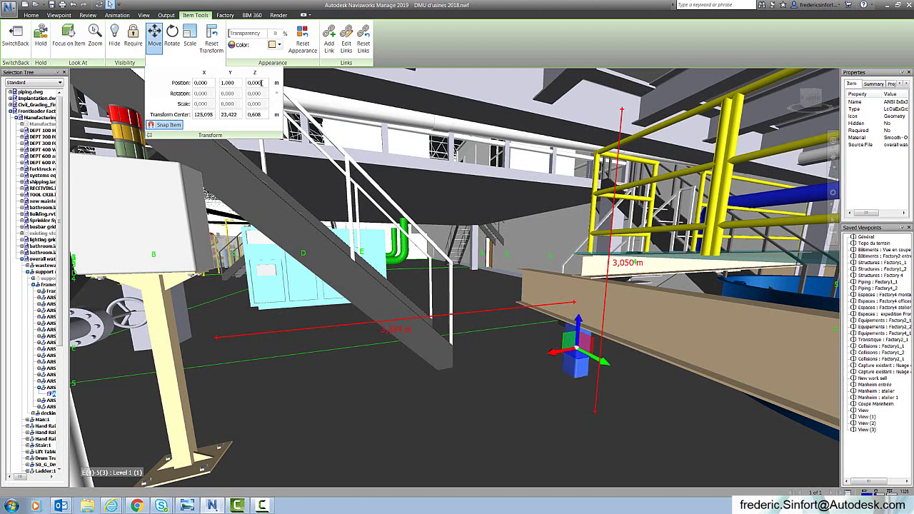
# Step: Set the support post's Y position offset to 2 m and reset its transform
pyautogui.doubleClick(223, 83)
pyautogui.write('2')
pyautogui.click(254, 83)
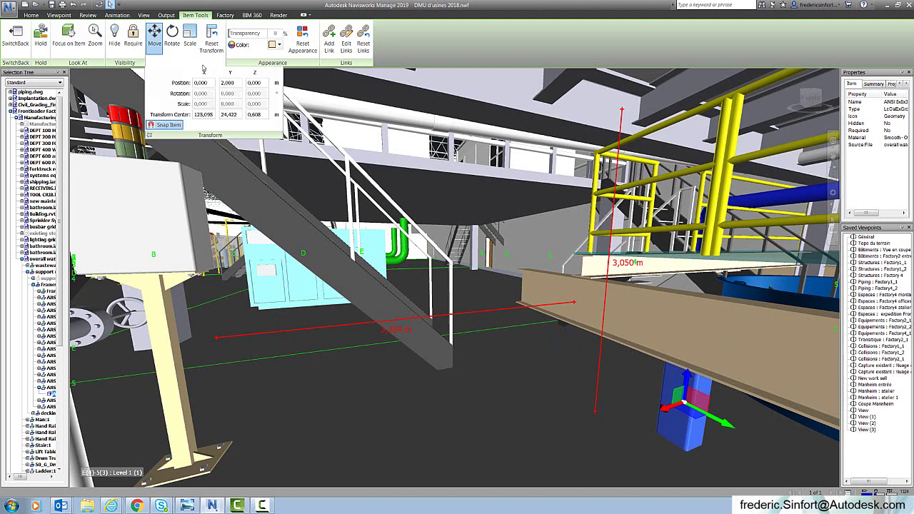
pyautogui.click(207, 64)
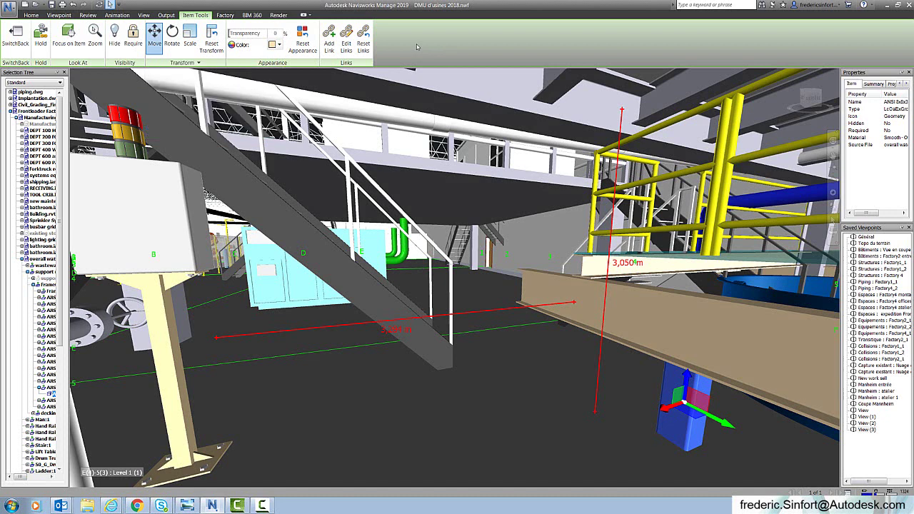
pyautogui.click(212, 41)
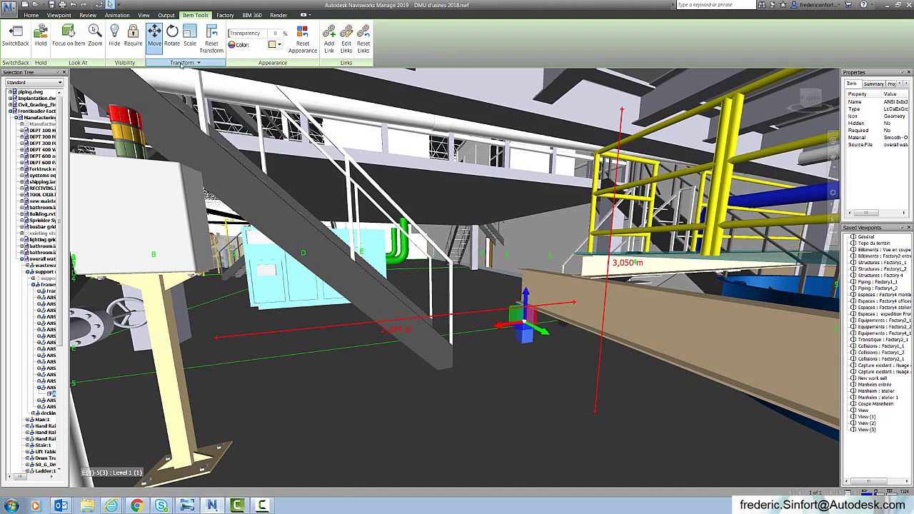
# Step: Move the support post with a Y position offset of 1 m
pyautogui.click(207, 64)
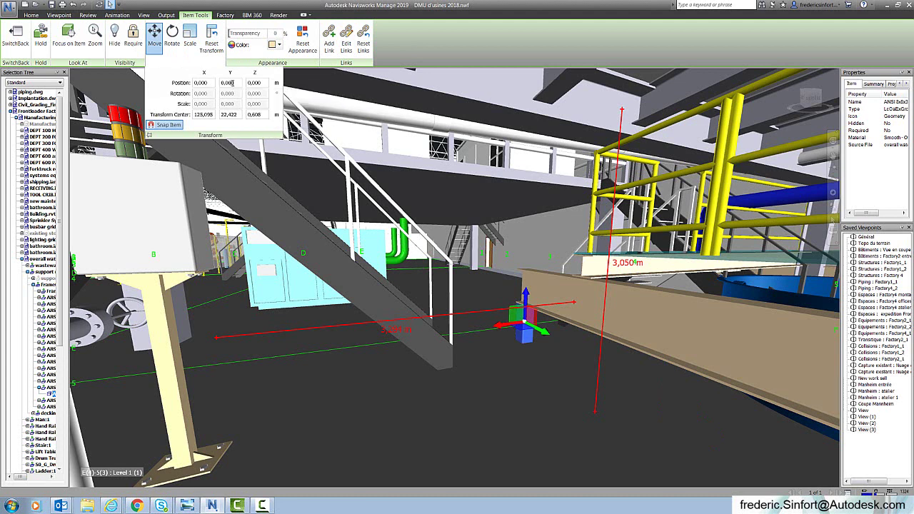
pyautogui.click(232, 83)
pyautogui.write('1')
pyautogui.press('Return')
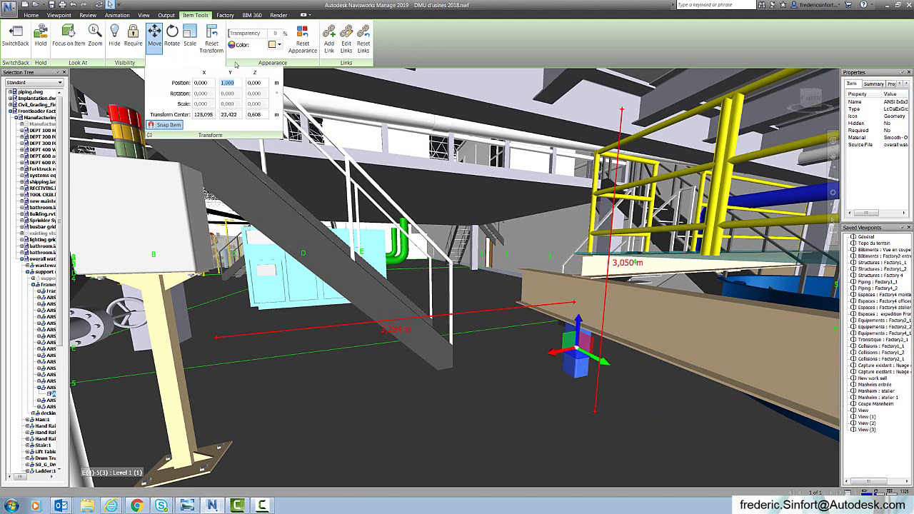
# Step: Review the support post's origin, rotation and scale in Units and Transform, and cancel without changes
pyautogui.rightClick(580, 366)
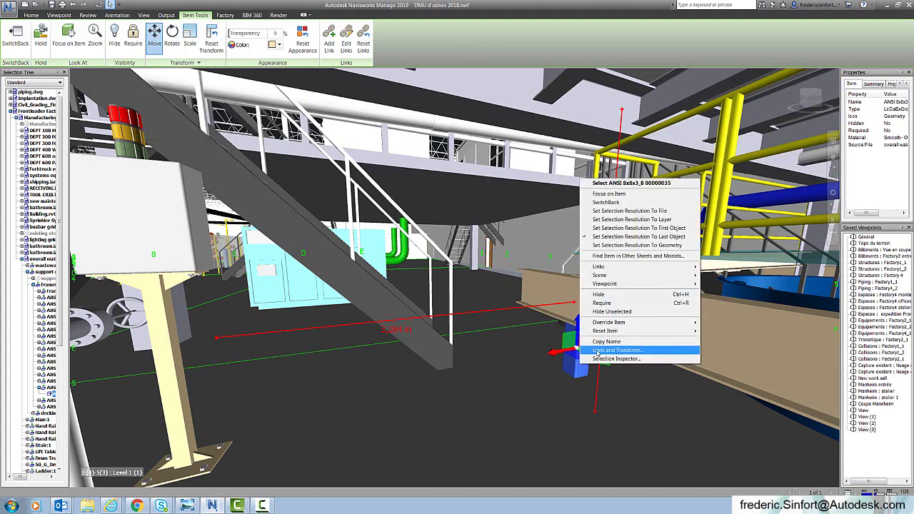
pyautogui.click(599, 350)
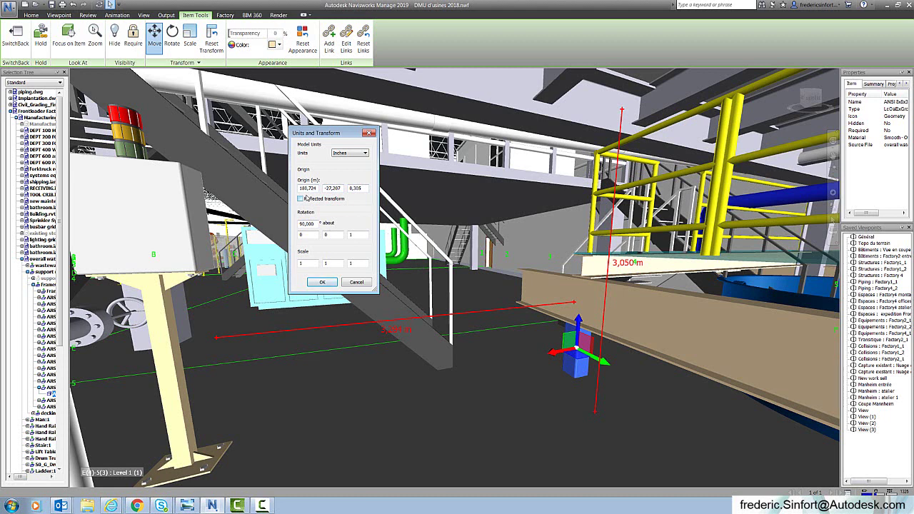
pyautogui.moveTo(316, 189); pyautogui.dragTo(299, 192)
pyautogui.click(337, 189)
pyautogui.click(327, 234)
pyautogui.click(366, 284)
# Step: Reselect the support post and measure from its bottom corner to the cabinet column's base plate using the active perpendicular lock
pyautogui.click(509, 389)
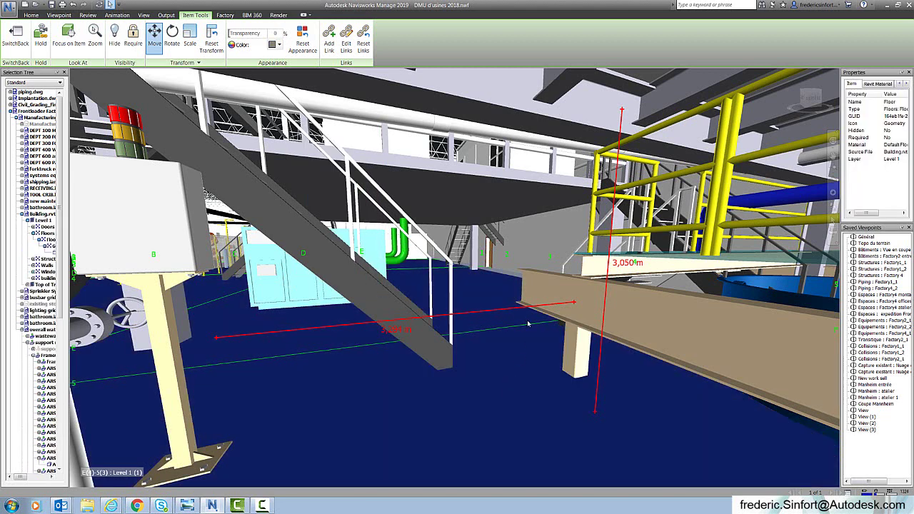
pyautogui.click(571, 355)
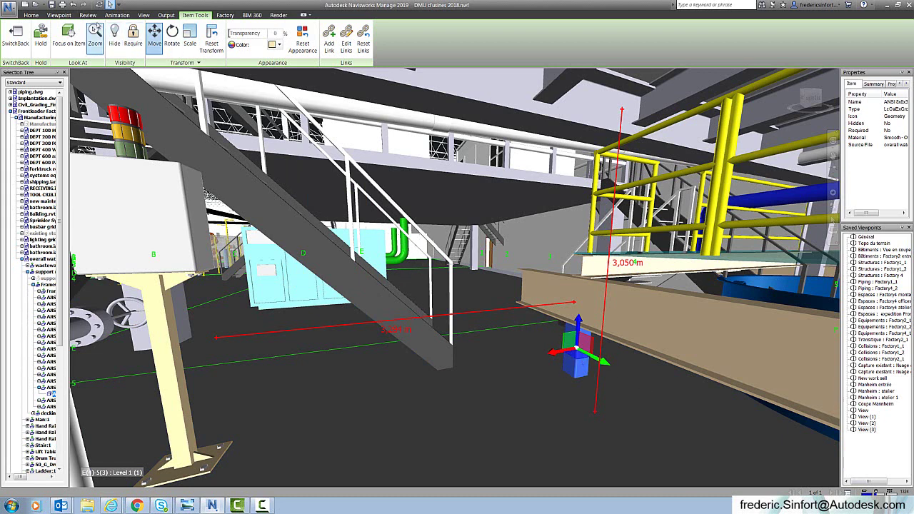
pyautogui.click(88, 15)
pyautogui.click(16, 37)
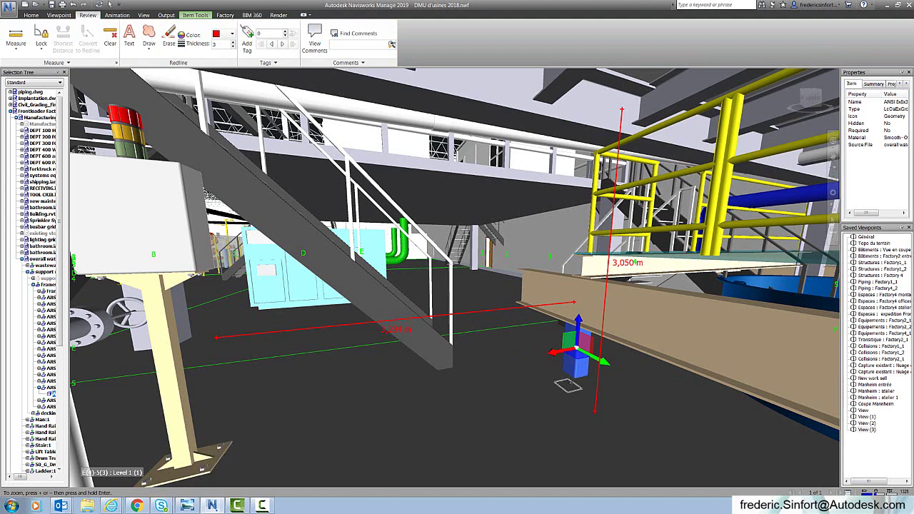
pyautogui.click(575, 378)
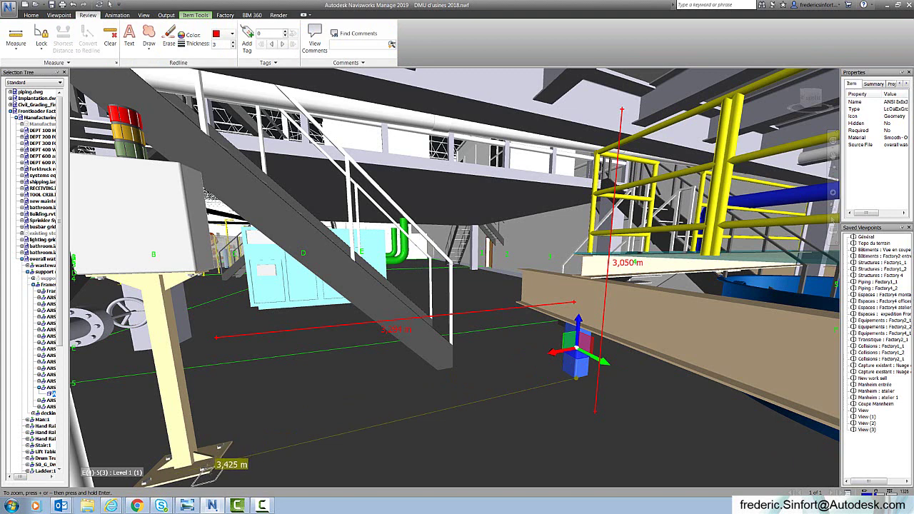
pyautogui.click(215, 461)
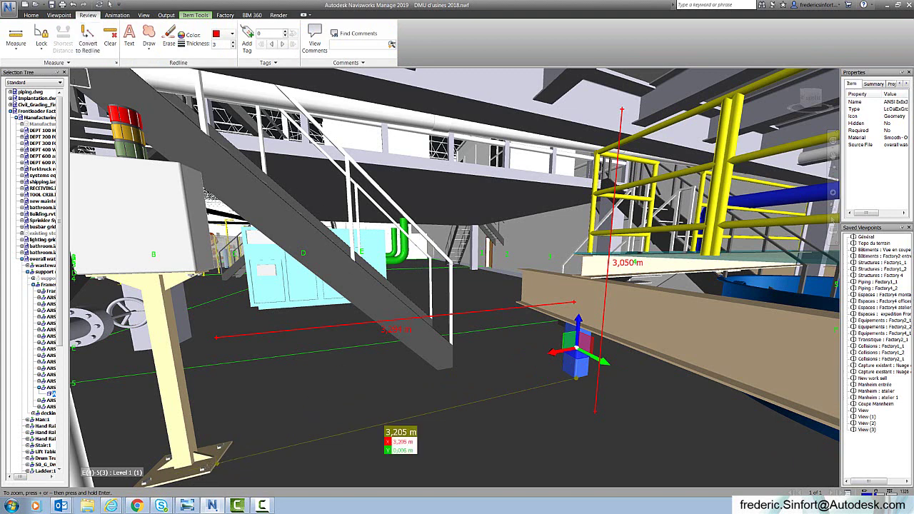
# Step: Transform the selected support post by the locked measurement, and reset its transform
pyautogui.click(64, 63)
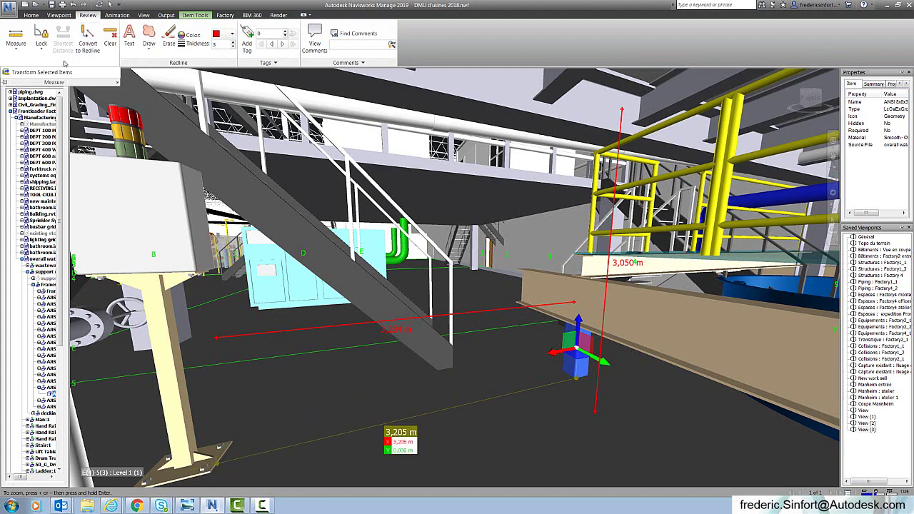
pyautogui.click(18, 75)
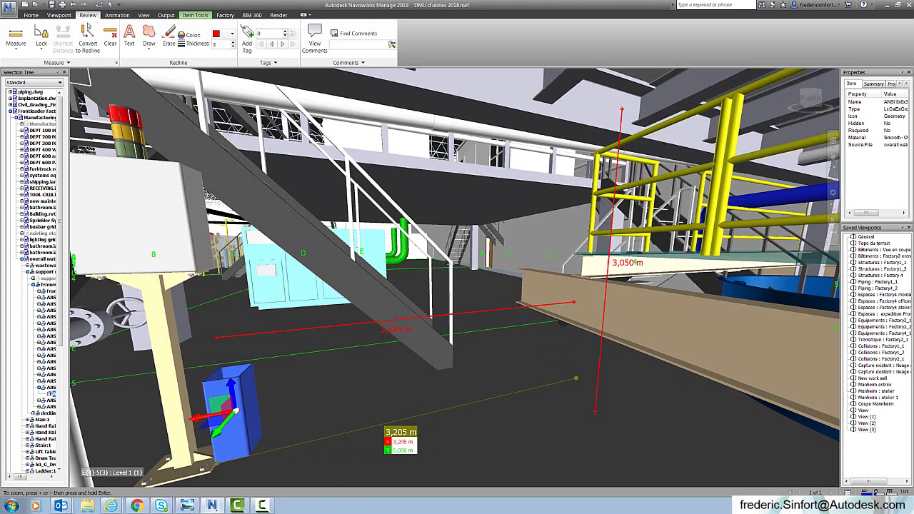
pyautogui.click(192, 16)
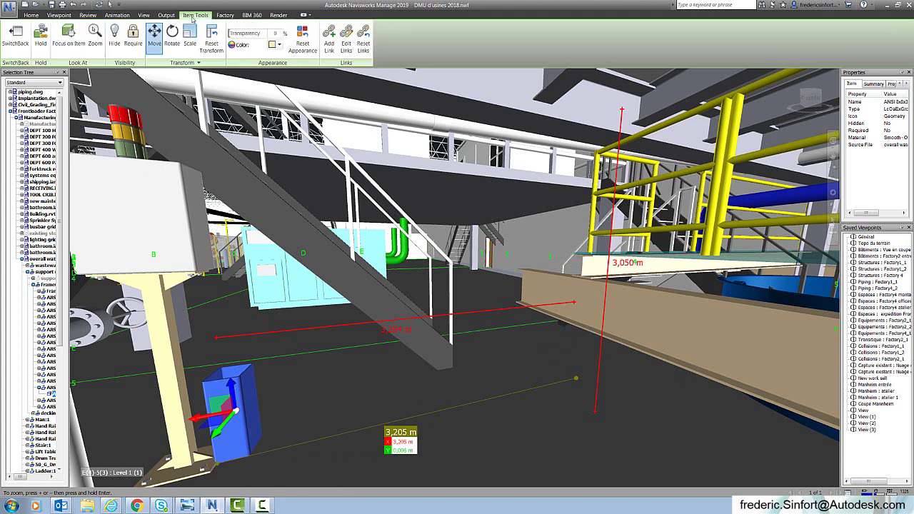
pyautogui.click(211, 43)
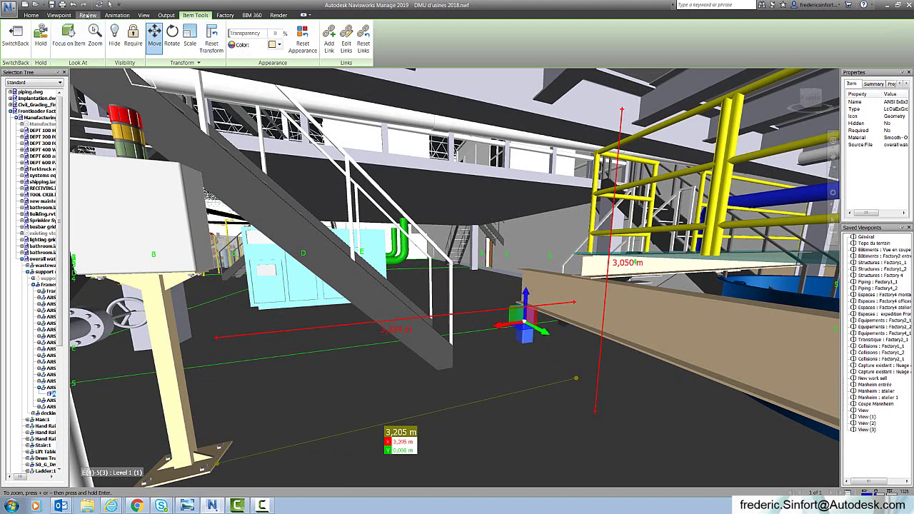
# Step: Set the measurement lock to None and measure point to point from the support post's bottom corner to the cabinet column's base plate
pyautogui.click(88, 15)
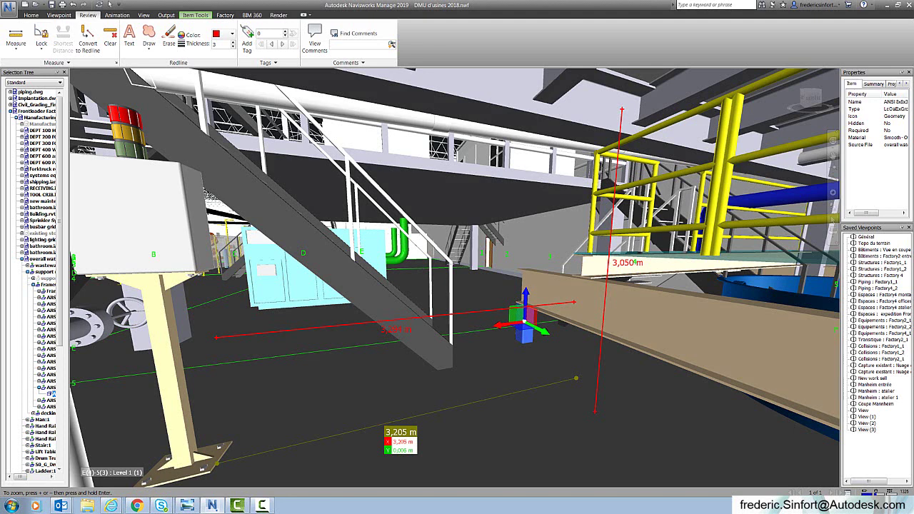
pyautogui.click(46, 46)
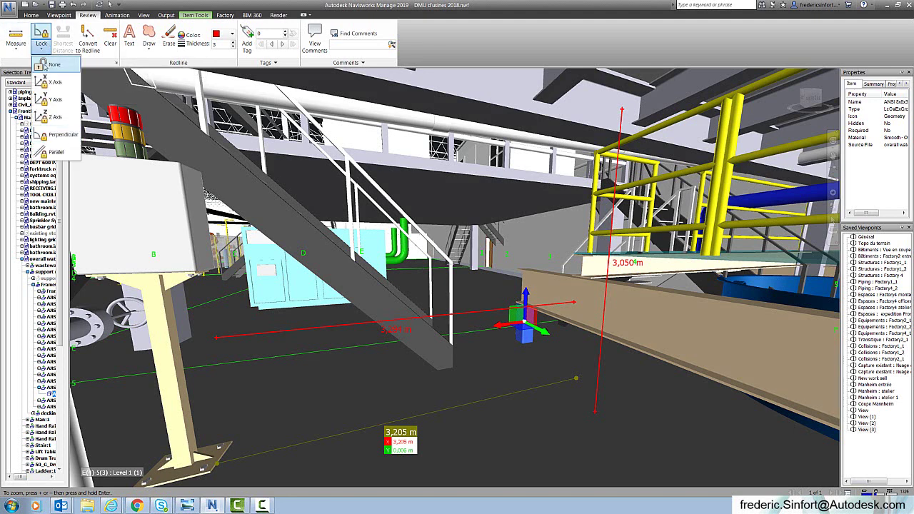
pyautogui.click(15, 47)
pyautogui.click(14, 48)
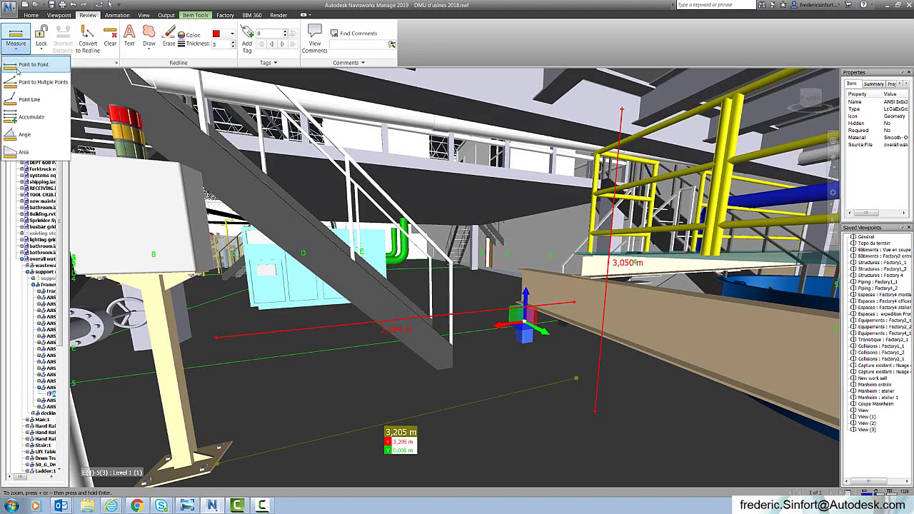
pyautogui.click(32, 64)
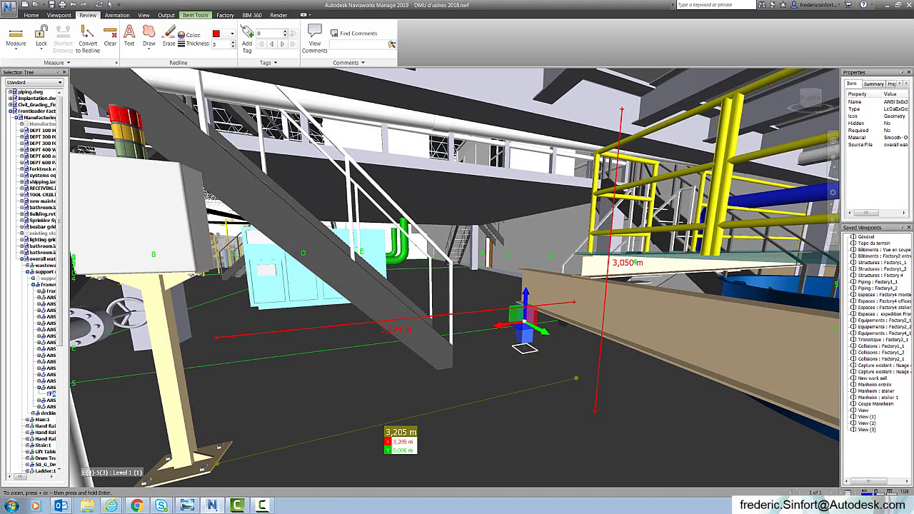
pyautogui.click(523, 343)
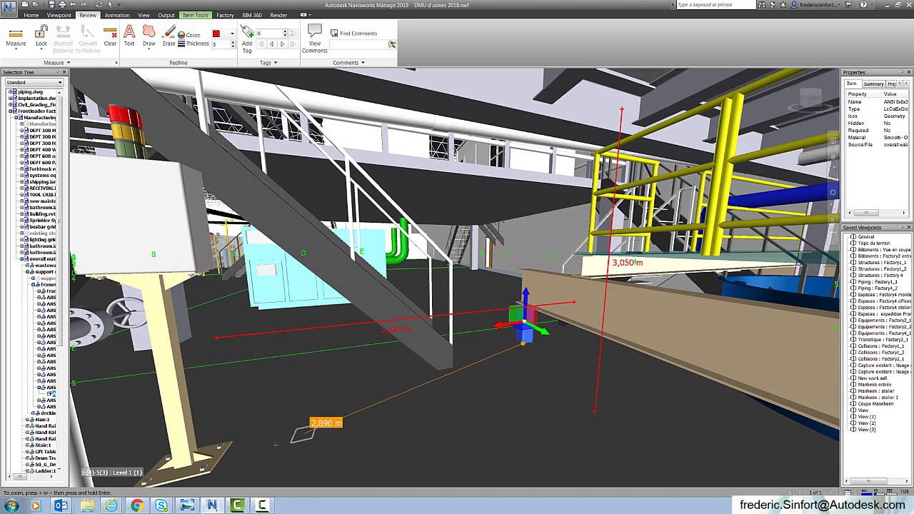
pyautogui.click(209, 472)
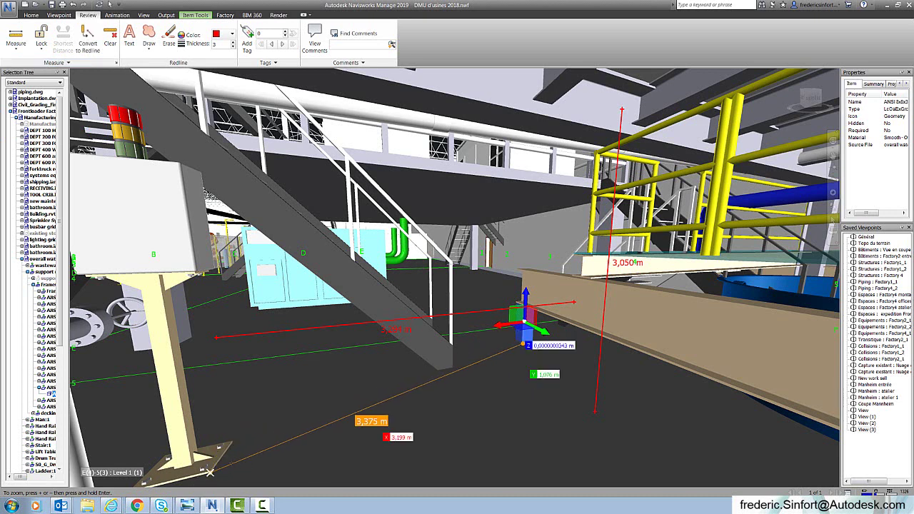
# Step: Transform the selected support post by the unlocked measurement and display its exact position offsets
pyautogui.click(69, 63)
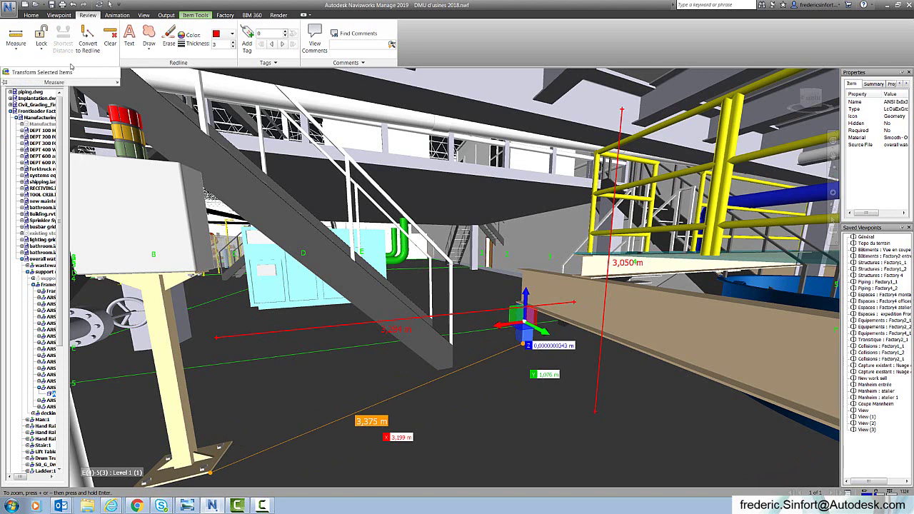
pyautogui.click(42, 73)
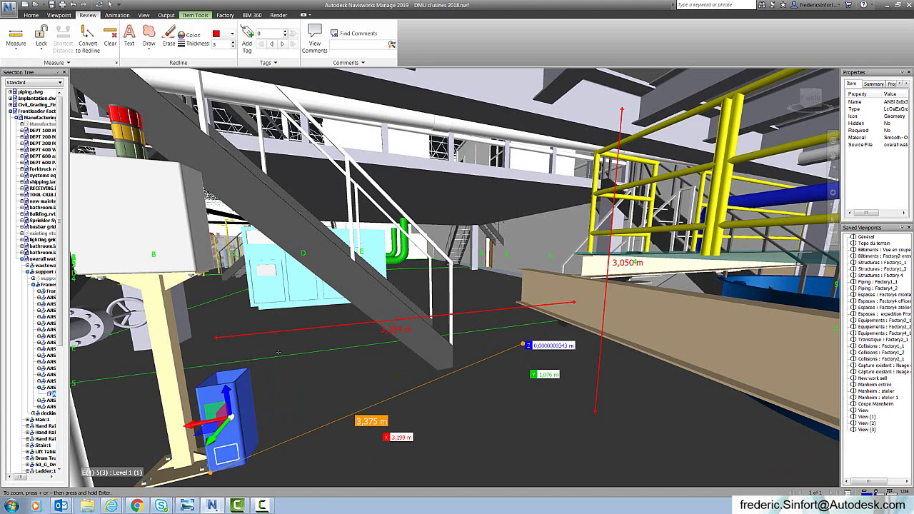
pyautogui.click(196, 15)
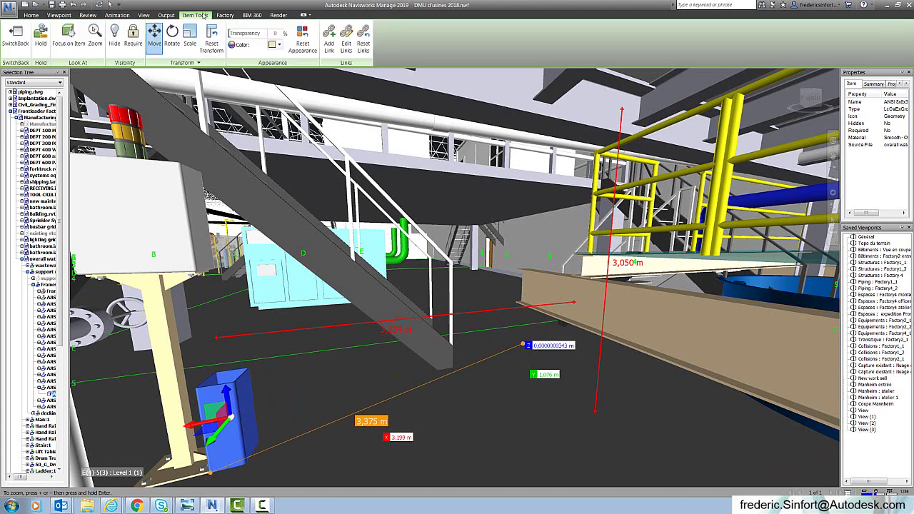
pyautogui.click(188, 63)
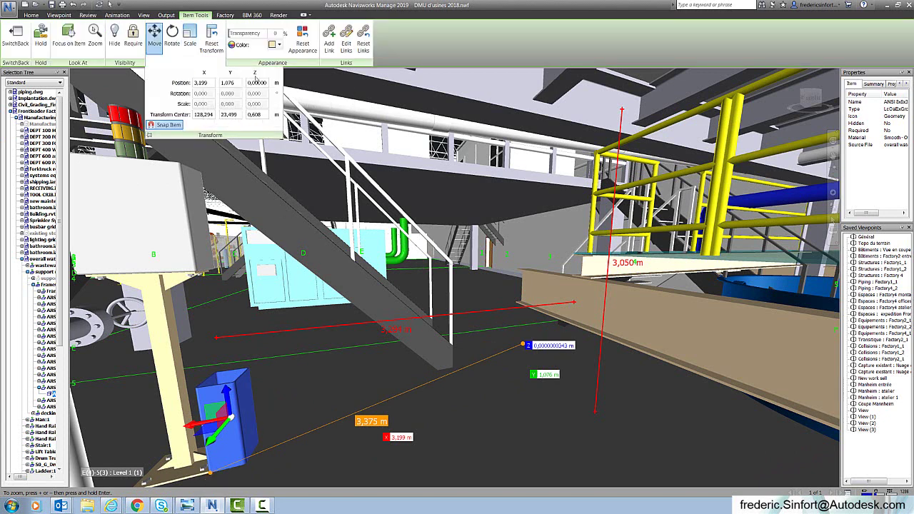